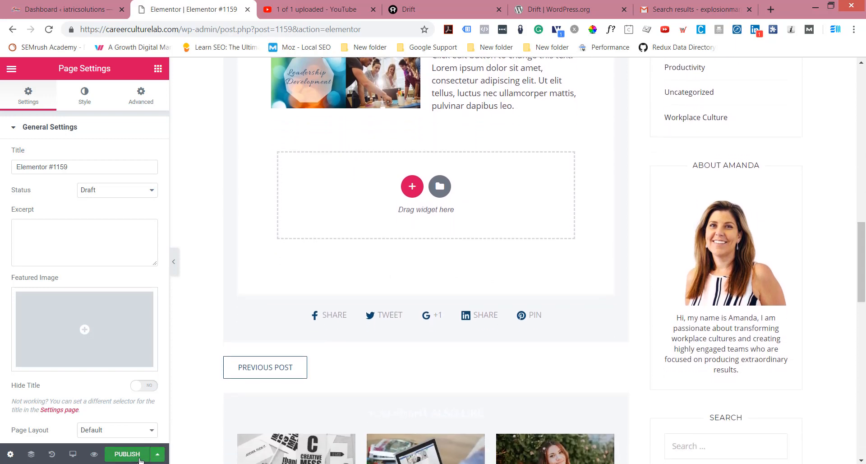
Step: Save the page design to the library as a template named "Test", then close the library
left_click(158, 455)
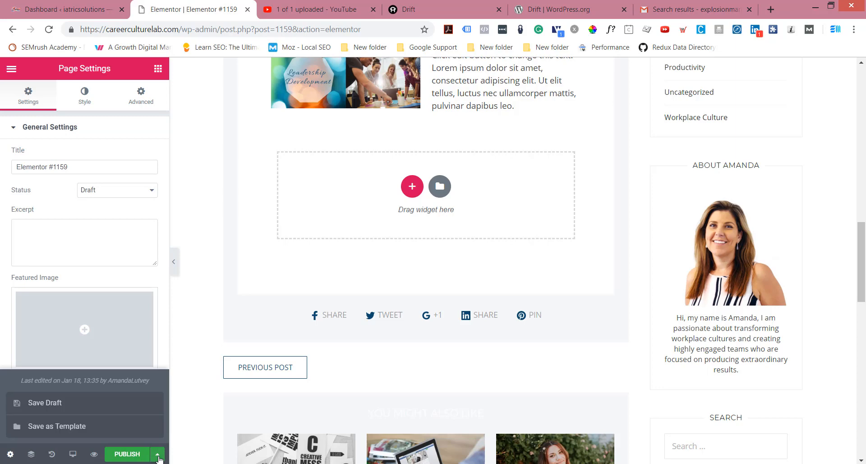
left_click(84, 432)
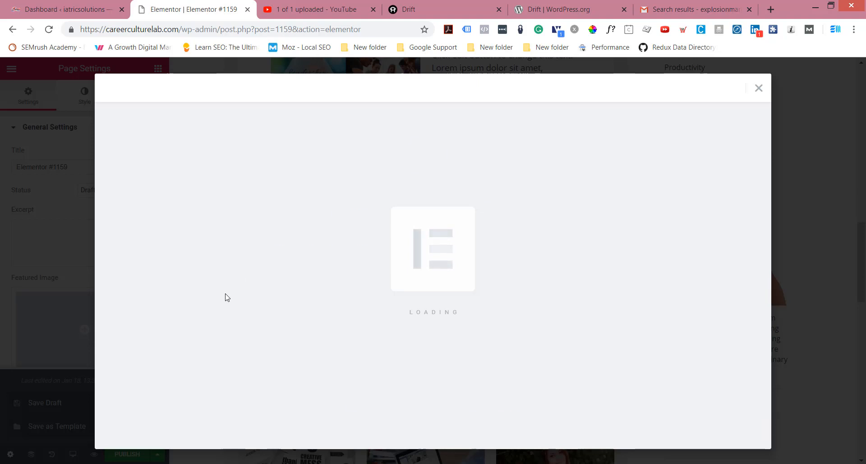
left_click(302, 298)
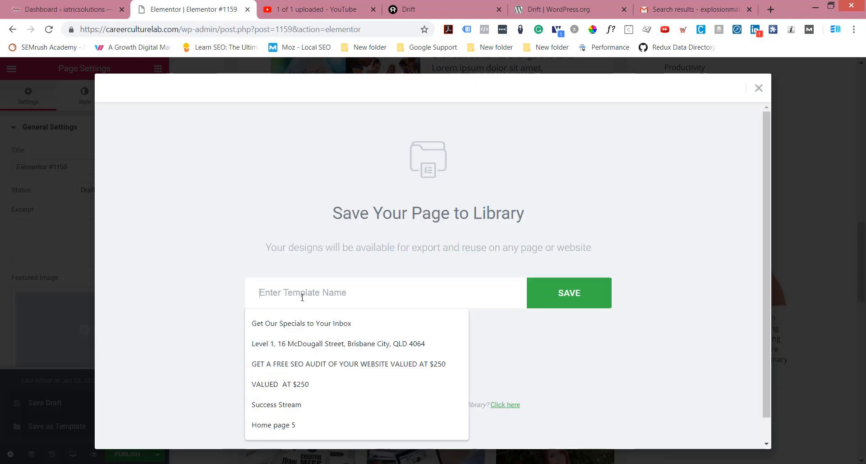
type("Test")
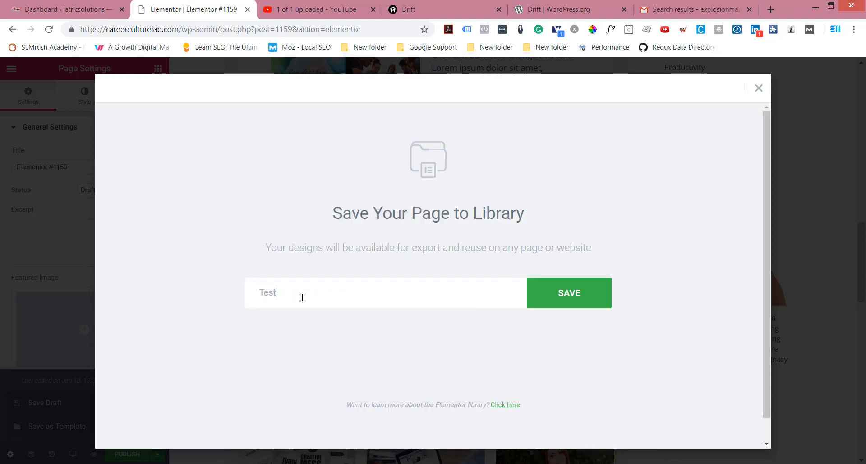
left_click(554, 299)
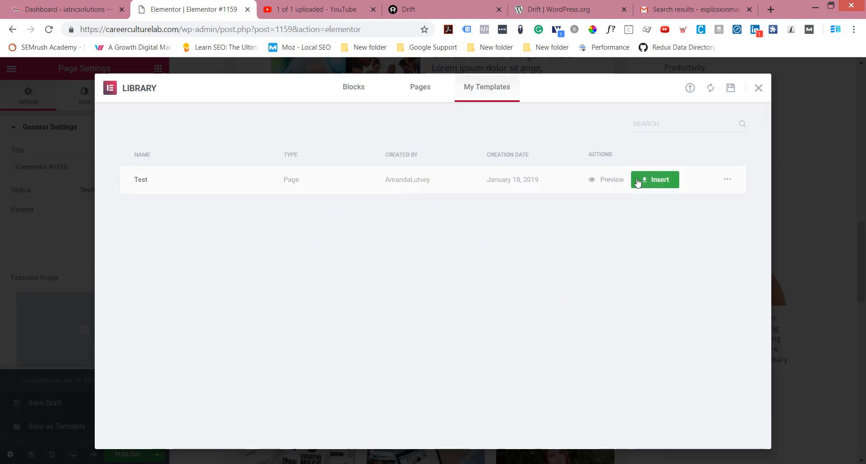
left_click(760, 89)
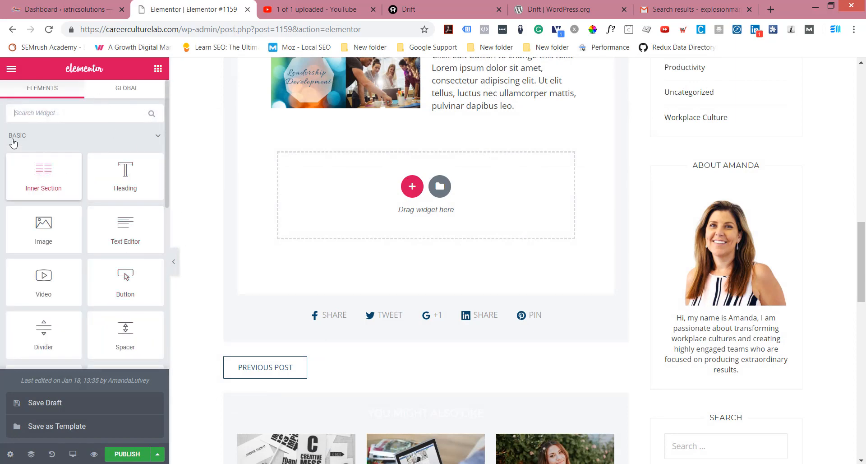
Step: Set the post's featured image to Leadership-Development-CCLab.jpg from the media library
left_click(12, 70)
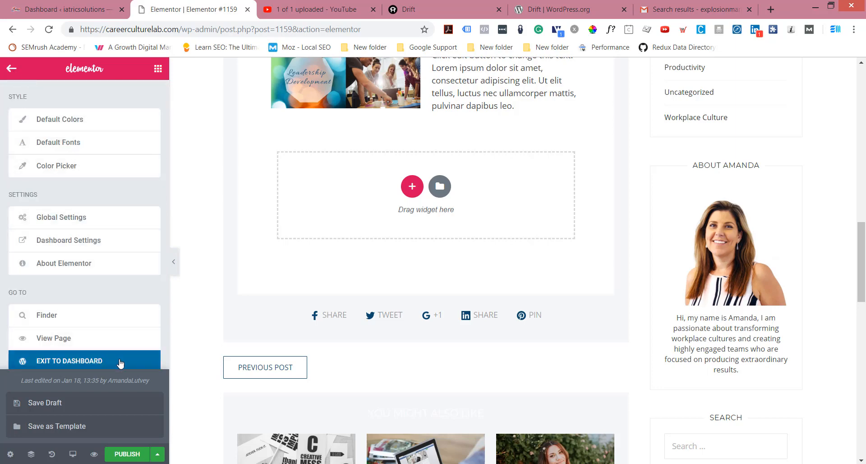
left_click(10, 453)
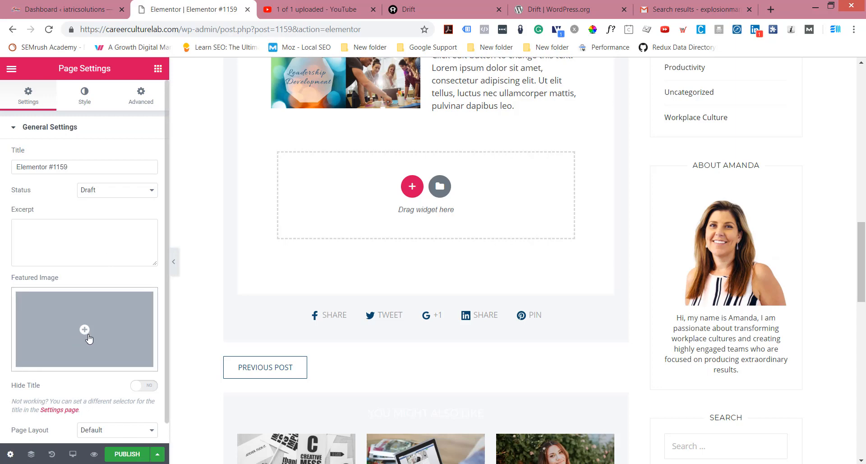
left_click(89, 339)
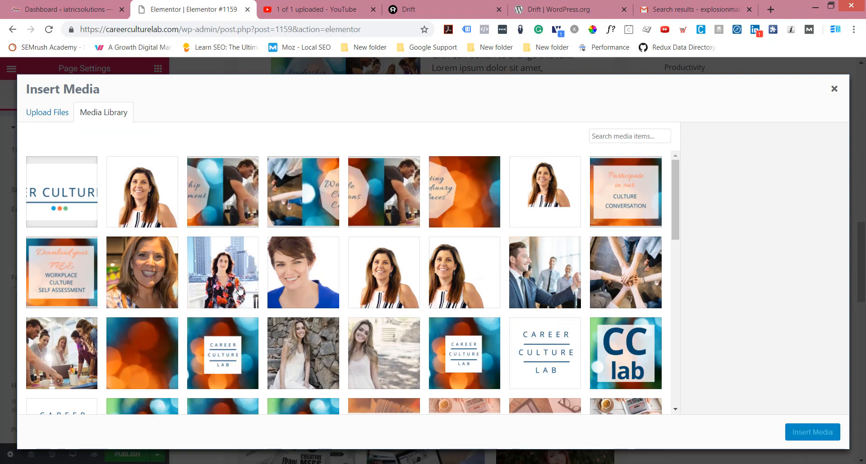
left_click(523, 273)
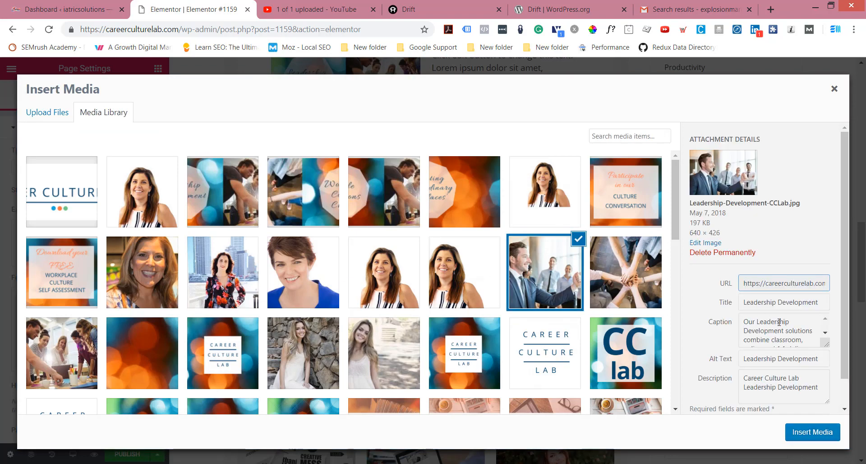
left_click(798, 435)
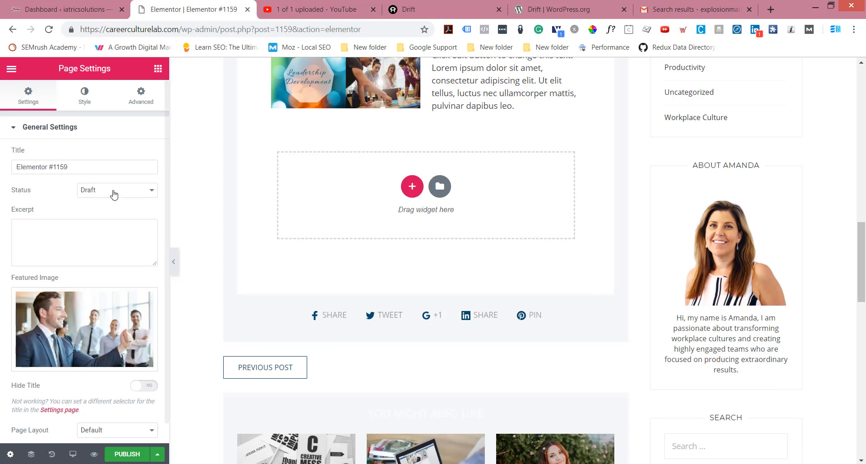
Step: Change the post title to "Test Blog" and view the available status options, keeping Draft
left_click_drag(87, 165, 6, 171)
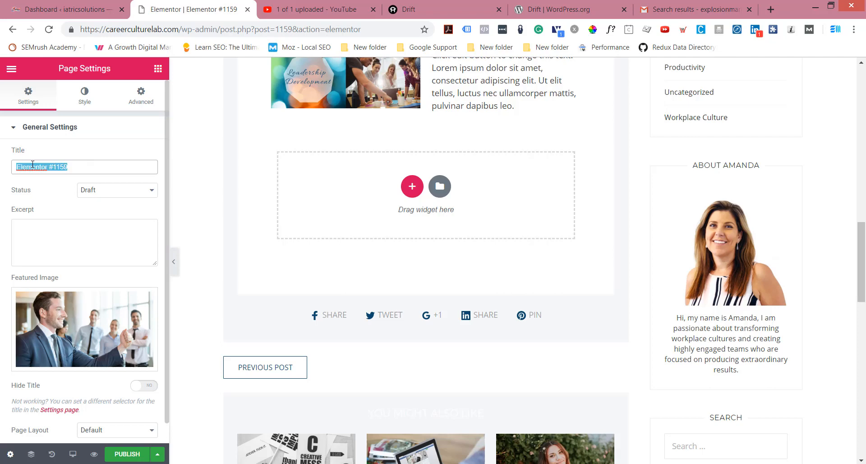
left_click(111, 190)
left_click_drag(68, 169, 14, 169)
type("Test Blog")
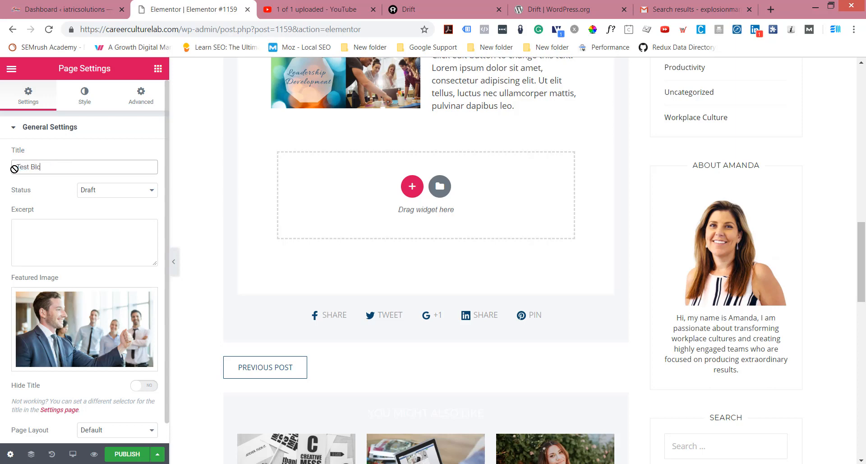
left_click(84, 189)
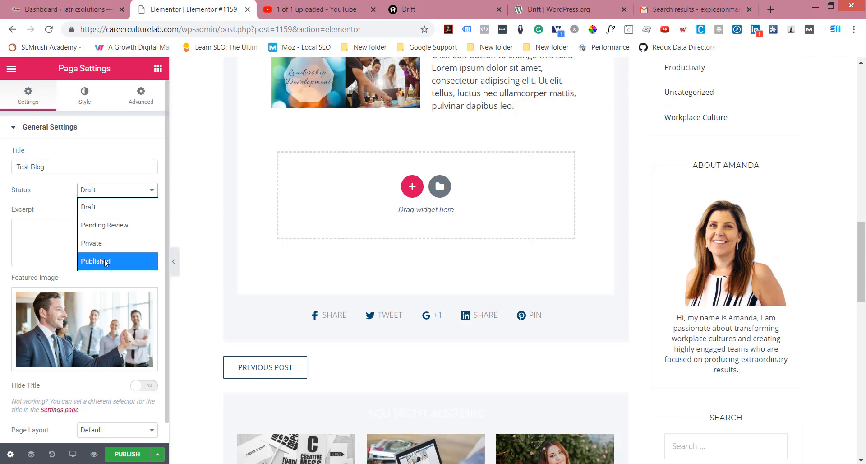
left_click(49, 214)
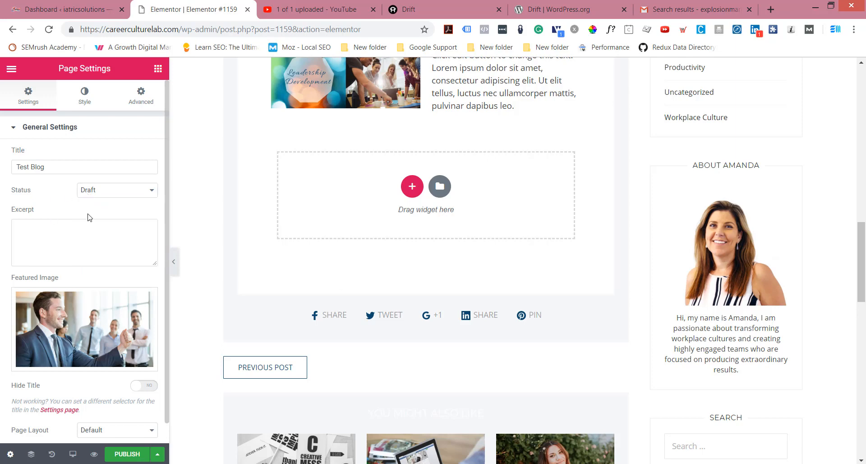
Step: Save the post as a draft
scroll(90, 253, "down", 1)
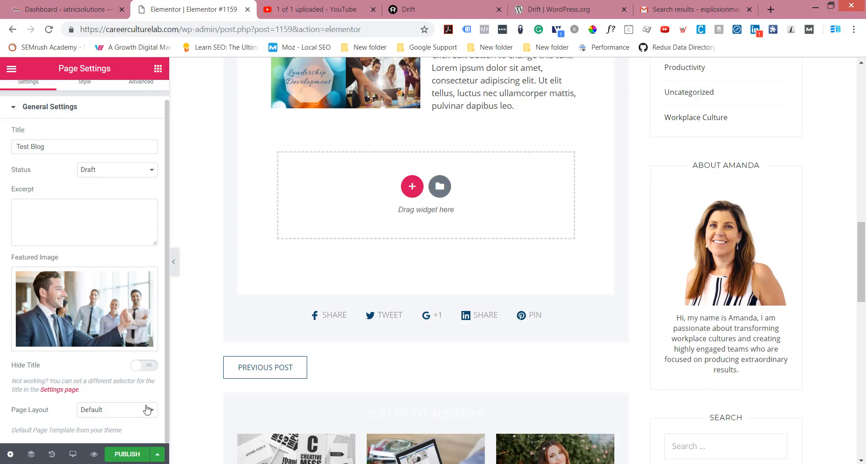
left_click(154, 456)
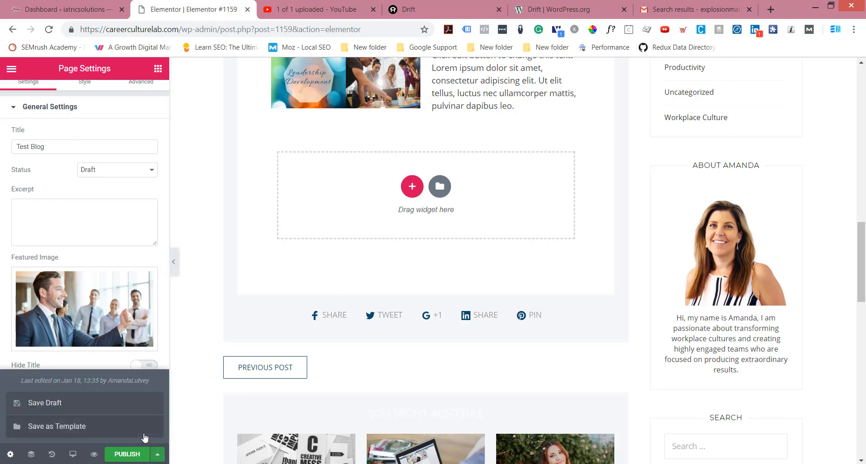
left_click(106, 412)
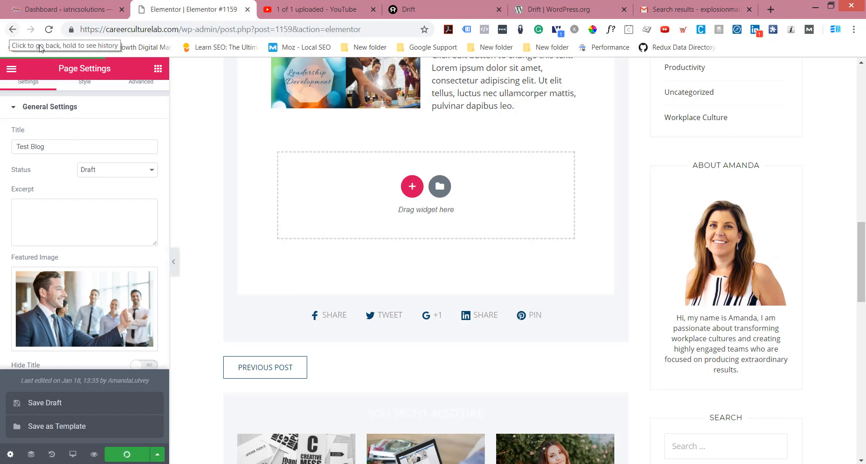
Step: Leave the Elementor editor and return to the post's WordPress edit page
left_click(12, 30)
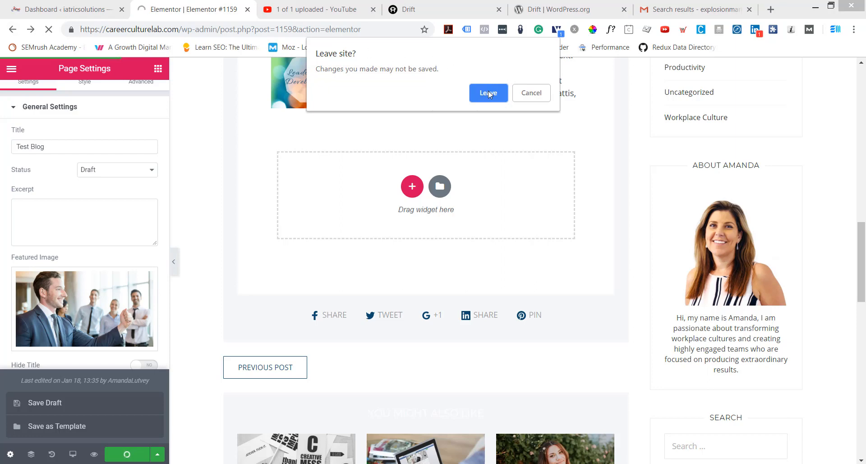
left_click(531, 93)
left_click(11, 29)
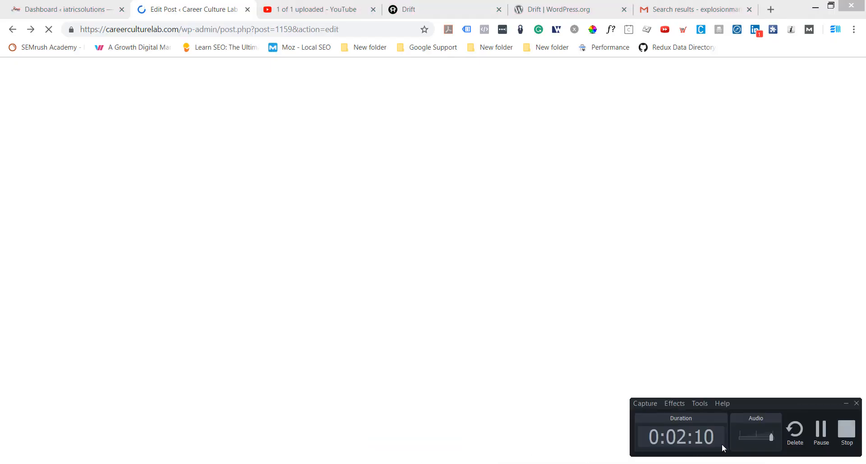
left_click(821, 431)
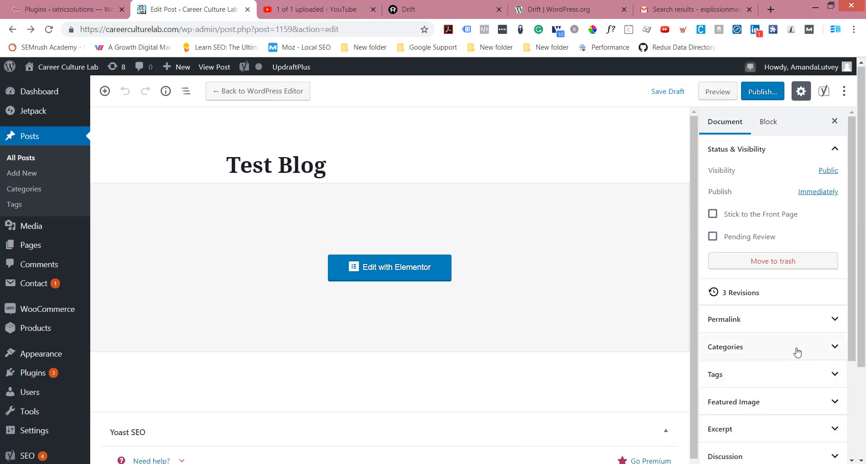
Step: Assign the post to the Personal Success category and remove it from Uncategorized
left_click(796, 351)
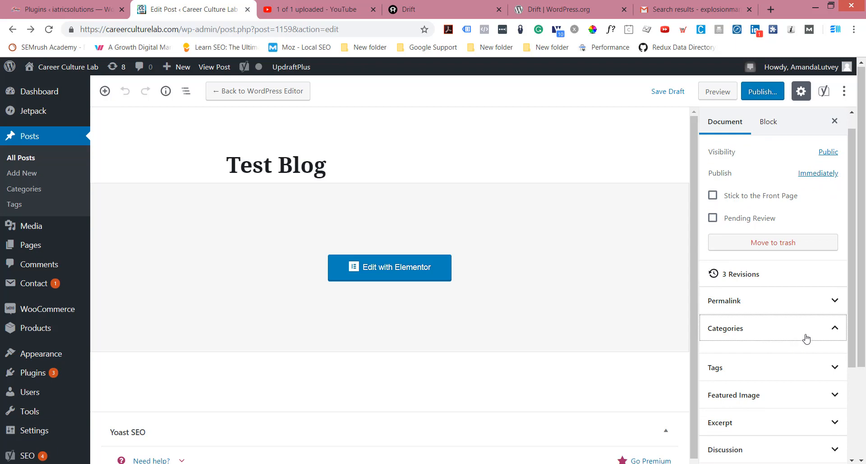
scroll(797, 352, "down", 1)
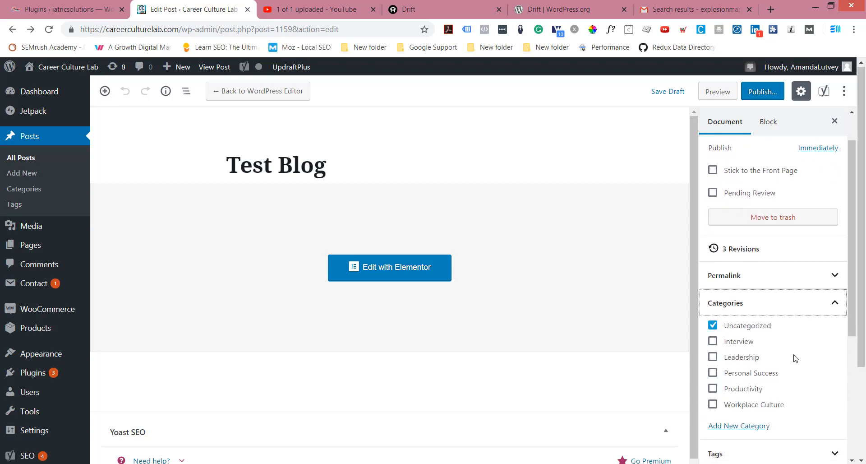
left_click(713, 361)
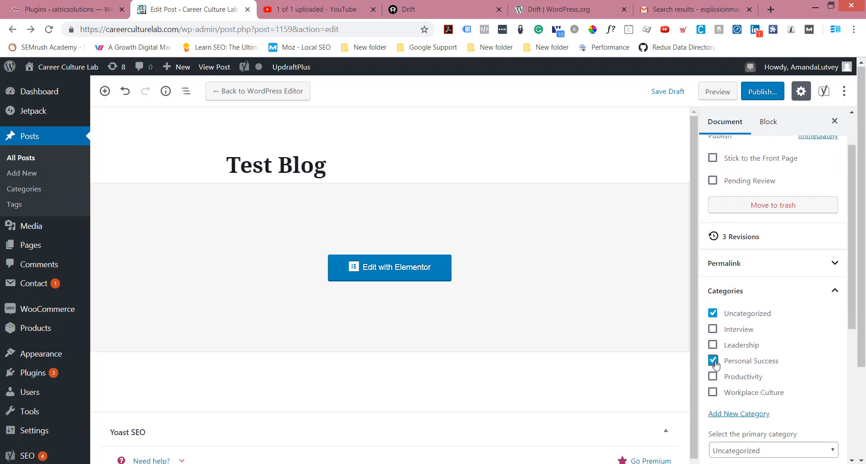
left_click(713, 314)
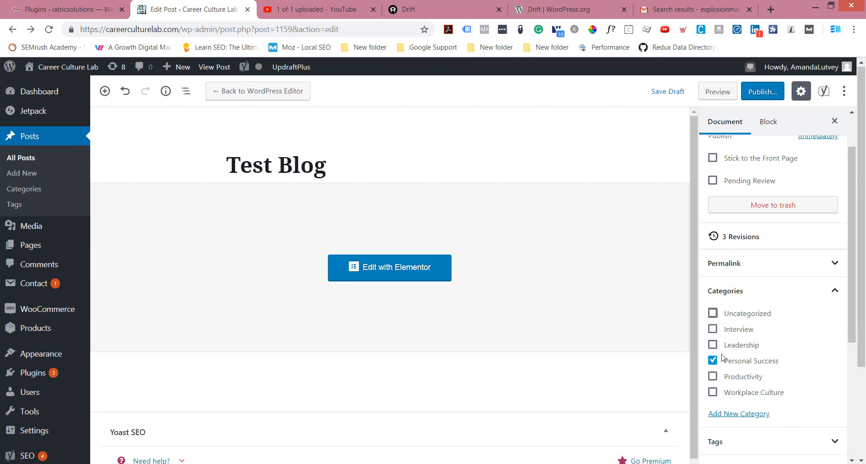
Step: Expand the post's Tags and Featured Image settings and review them
scroll(752, 372, "down", 1)
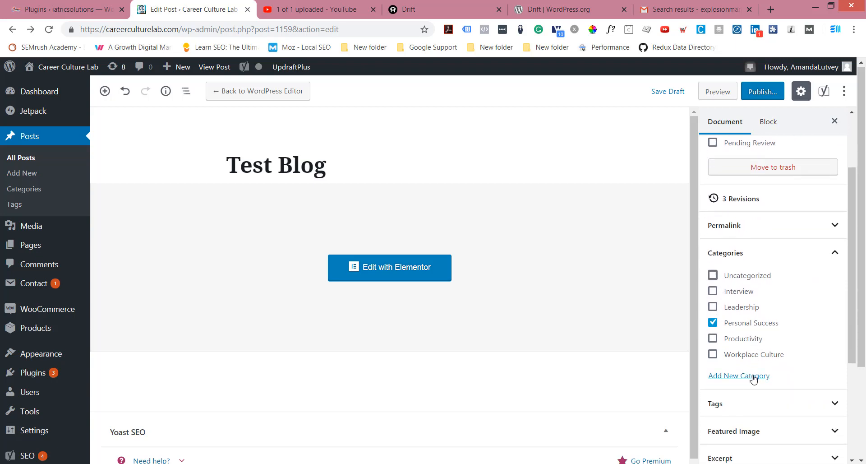
scroll(752, 347, "down", 1)
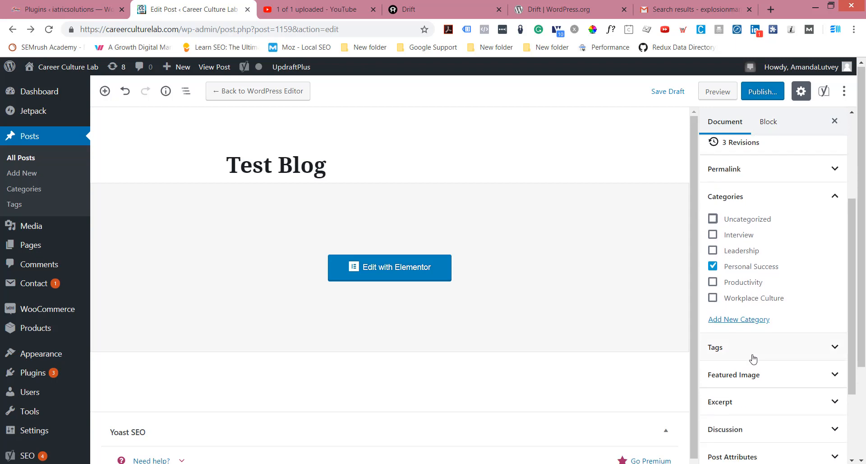
left_click(753, 357)
left_click(750, 387)
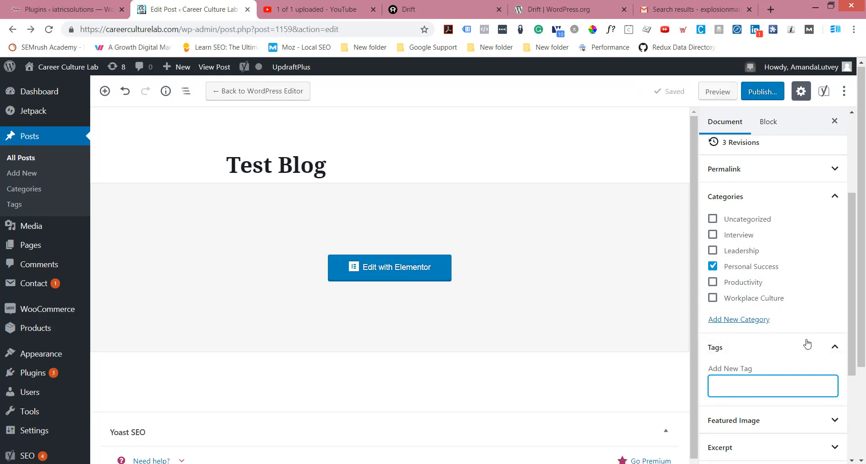
scroll(800, 387, "down", 1)
left_click(833, 387)
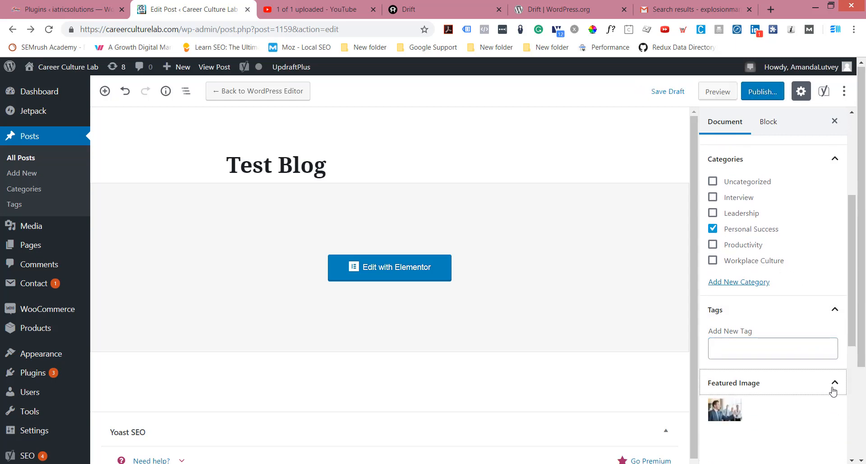
scroll(767, 361, "down", 2)
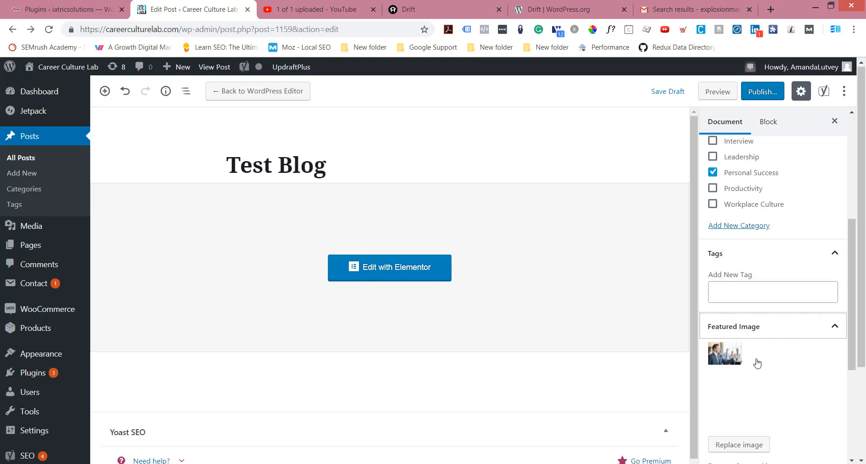
scroll(758, 364, "down", 3)
Step: Expand the post's Excerpt and Post Attributes settings and look over the Yoast SEO snippet preview
left_click(774, 382)
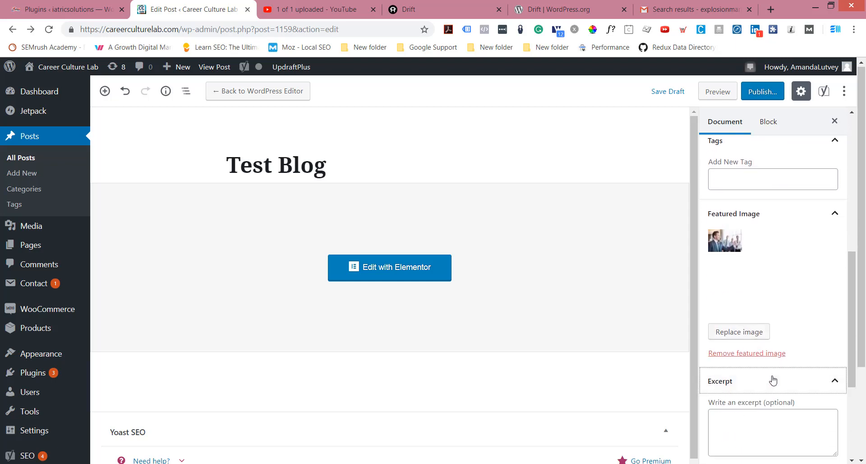
scroll(773, 384, "down", 2)
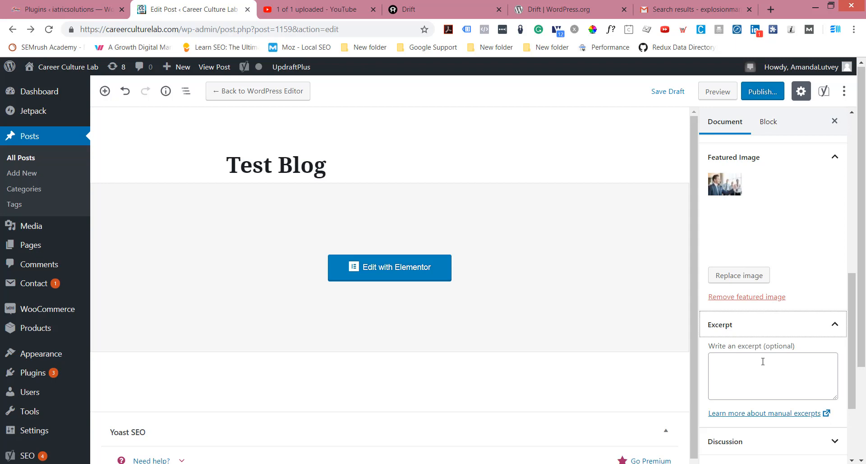
left_click(763, 362)
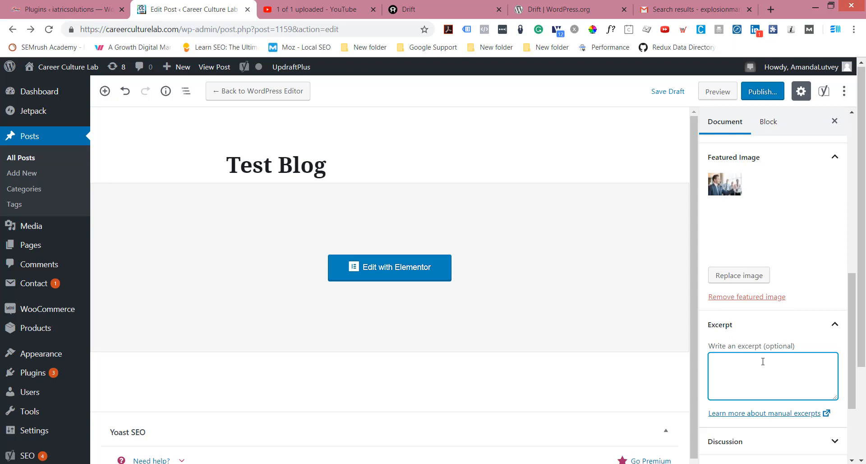
scroll(763, 361, "down", 3)
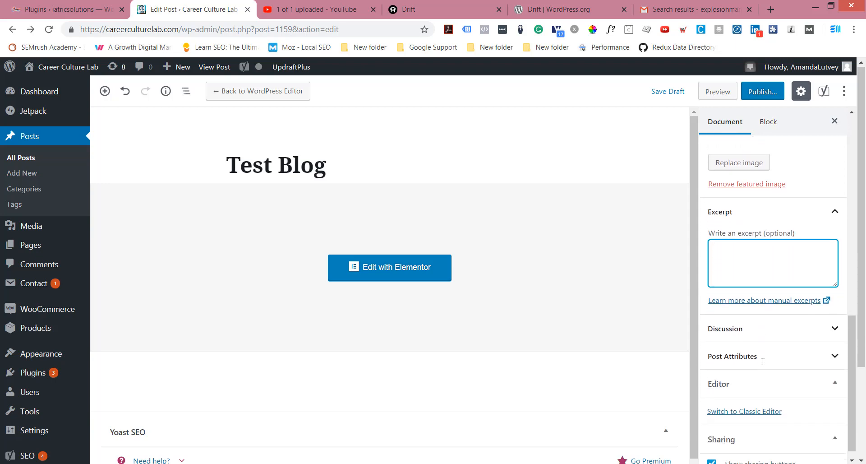
left_click(836, 361)
left_click_drag(864, 352, 855, 454)
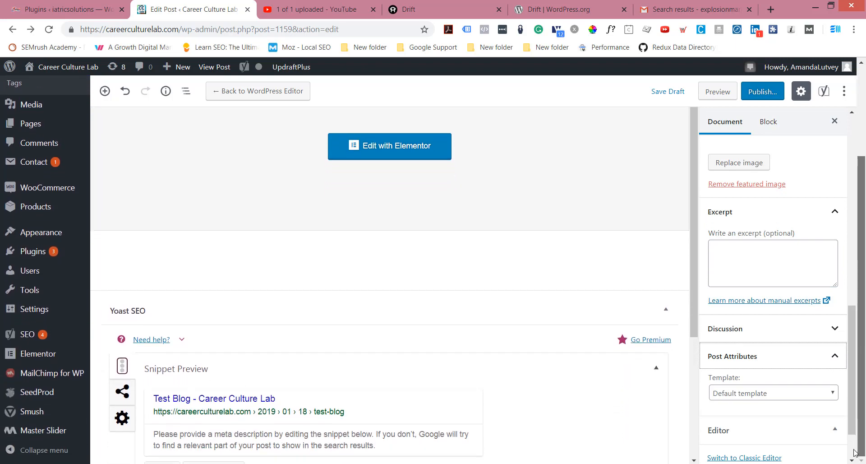
Step: Open the Yoast SEO snippet editor and review its SEO title, slug and meta description fields
scroll(526, 403, "down", 3)
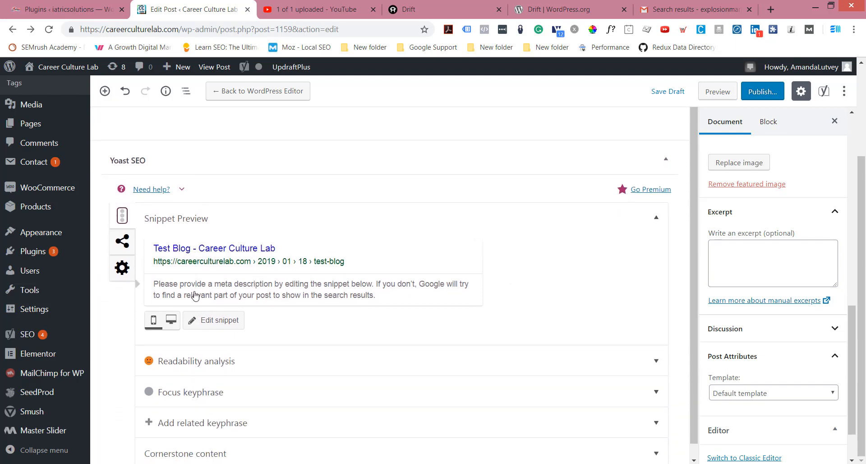
left_click(195, 291)
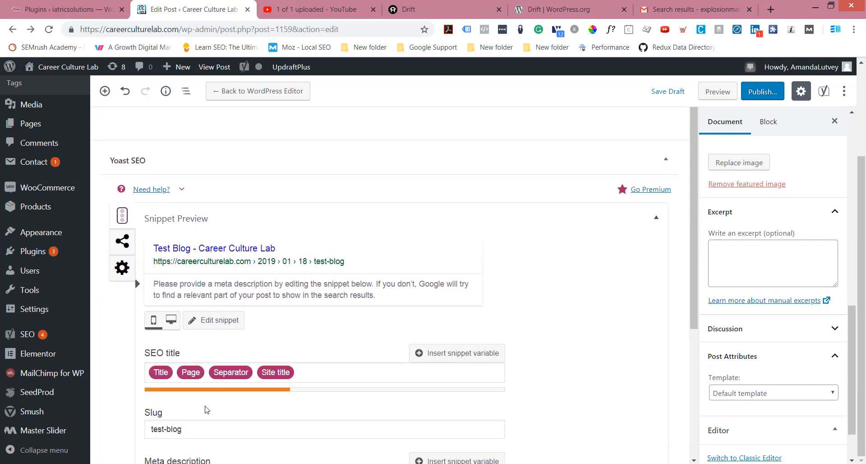
scroll(194, 431, "down", 1)
left_click(200, 448)
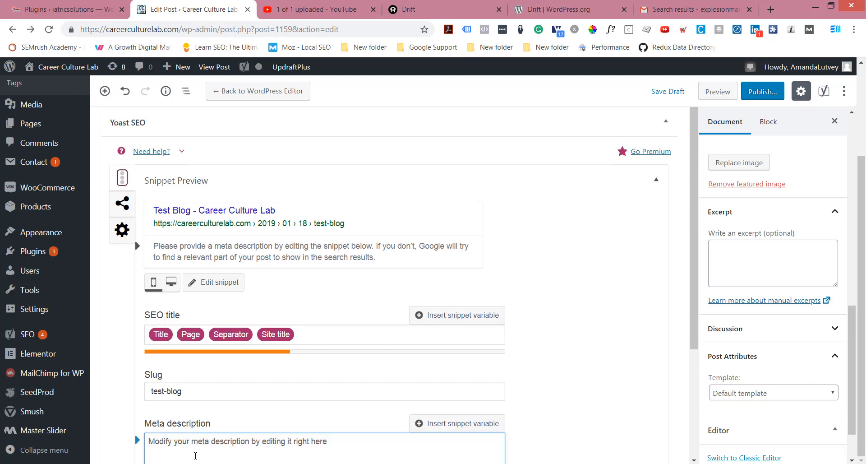
scroll(194, 452, "down", 2)
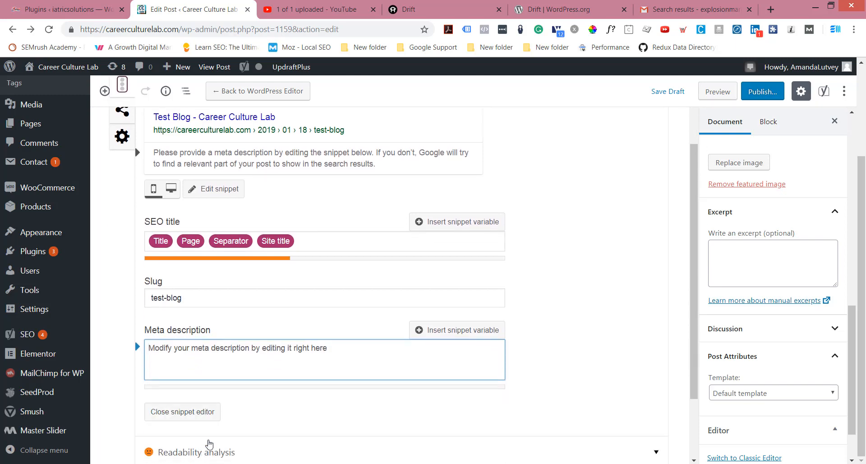
scroll(209, 444, "up", 1)
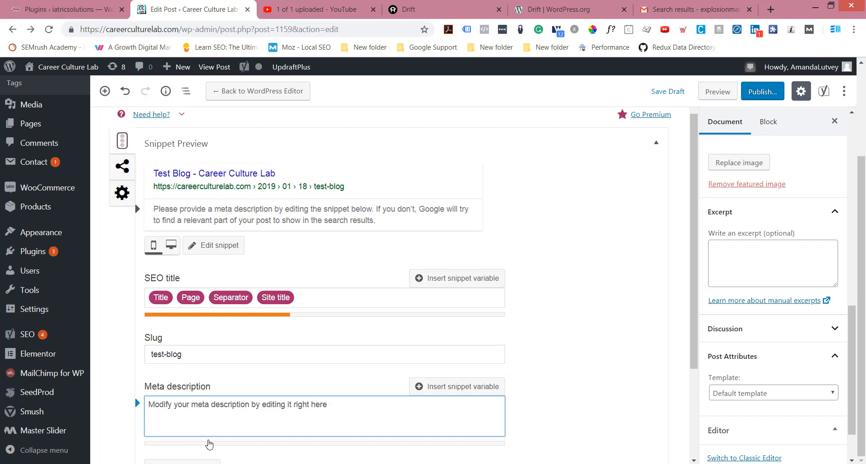
scroll(209, 445, "up", 2)
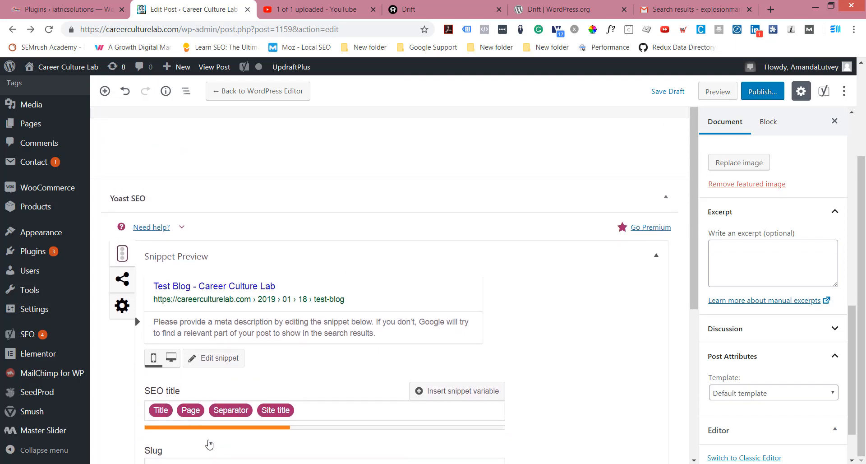
scroll(209, 444, "up", 2)
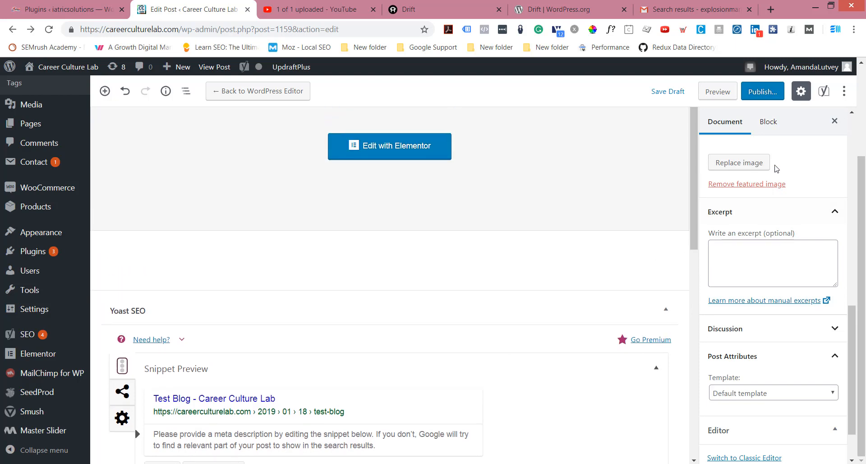
Step: Preview the Test Blog post and look over its featured image, title and opening content
left_click(721, 91)
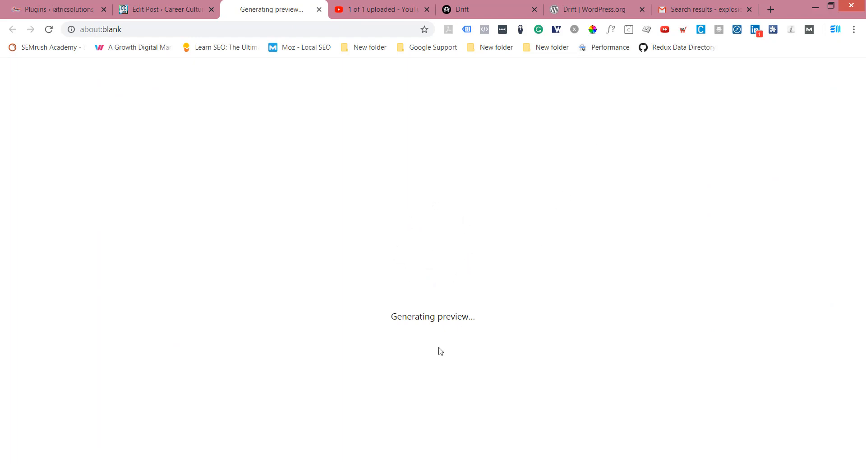
left_click(321, 462)
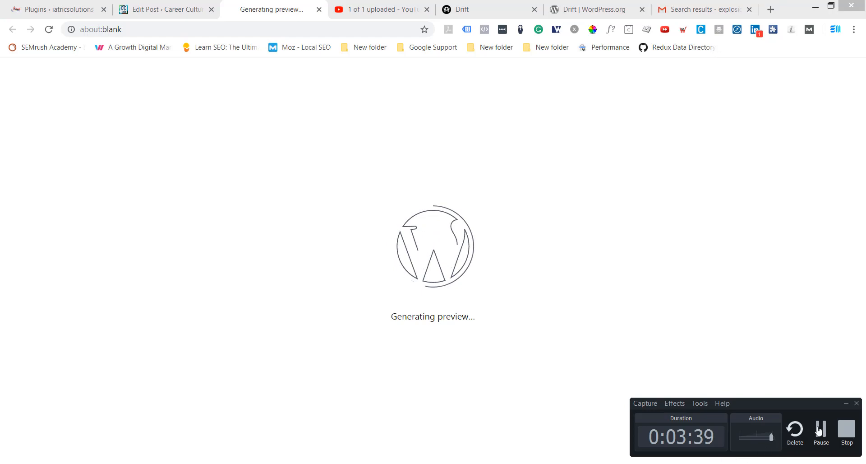
left_click(821, 429)
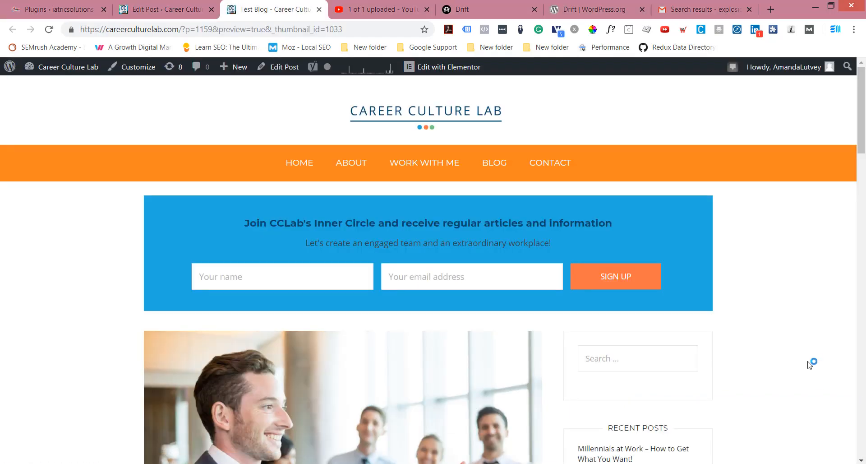
scroll(807, 361, "down", 4)
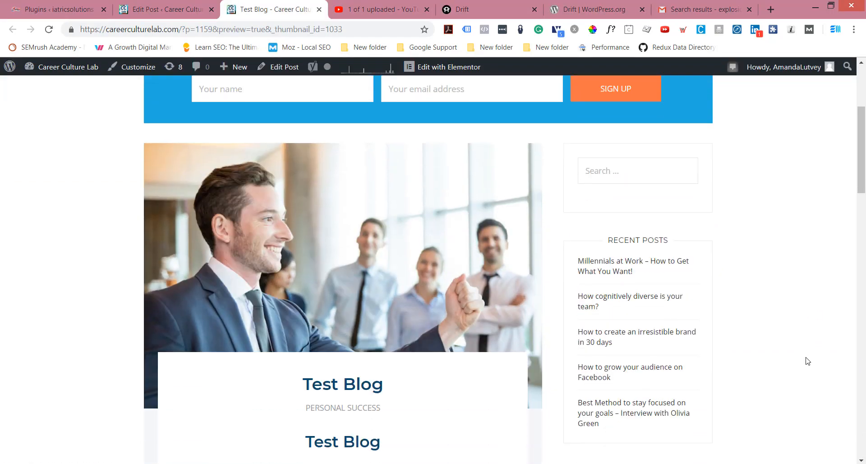
scroll(808, 361, "down", 7)
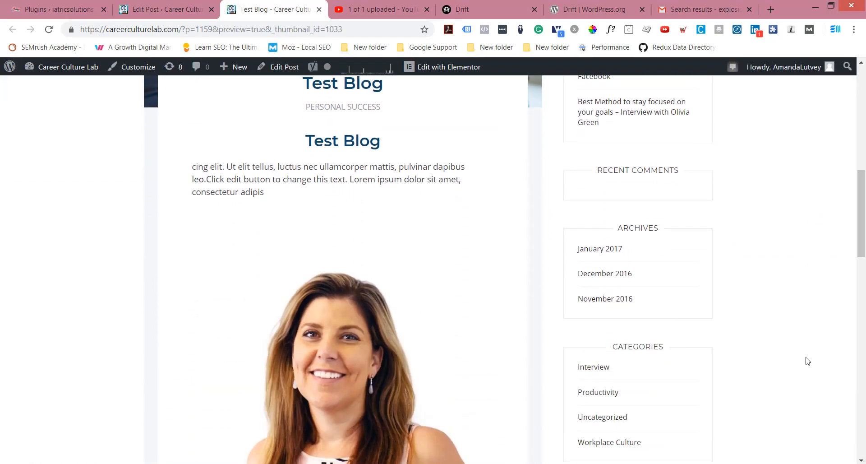
scroll(807, 361, "down", 1)
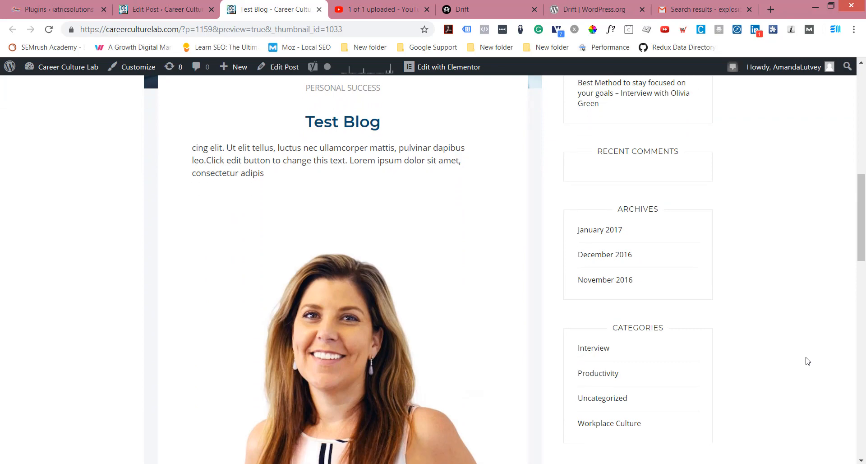
scroll(807, 360, "up", 3)
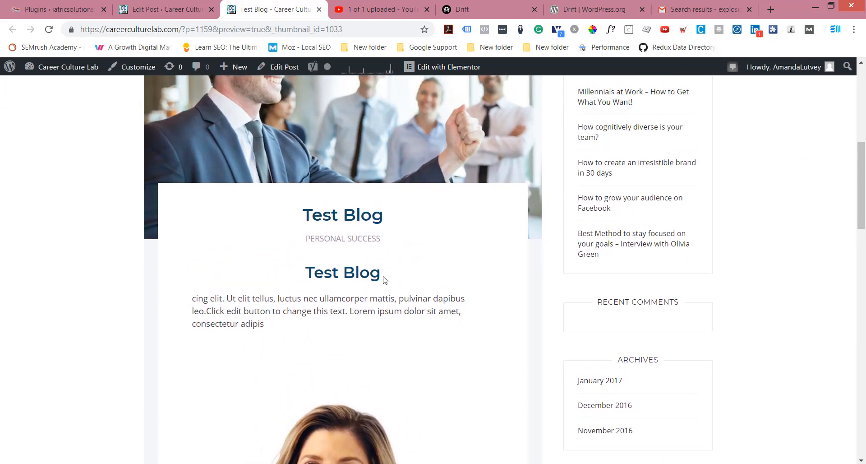
Step: Check the in-content title, the Personal Success category label and the remaining images and text in the post preview
left_click_drag(384, 277, 297, 283)
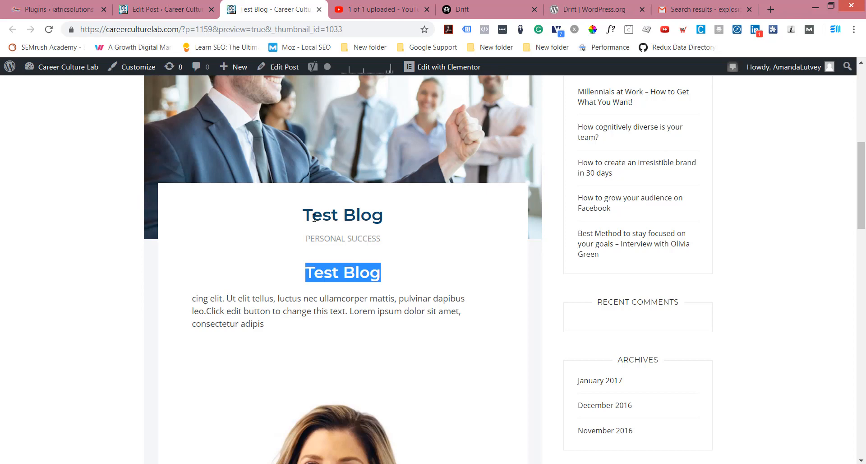
left_click_drag(303, 215, 304, 246)
scroll(347, 271, "down", 2)
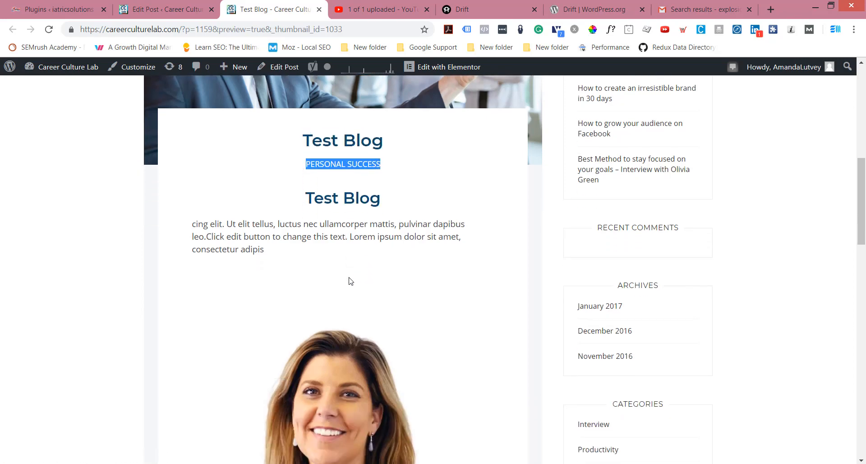
scroll(355, 286, "down", 8)
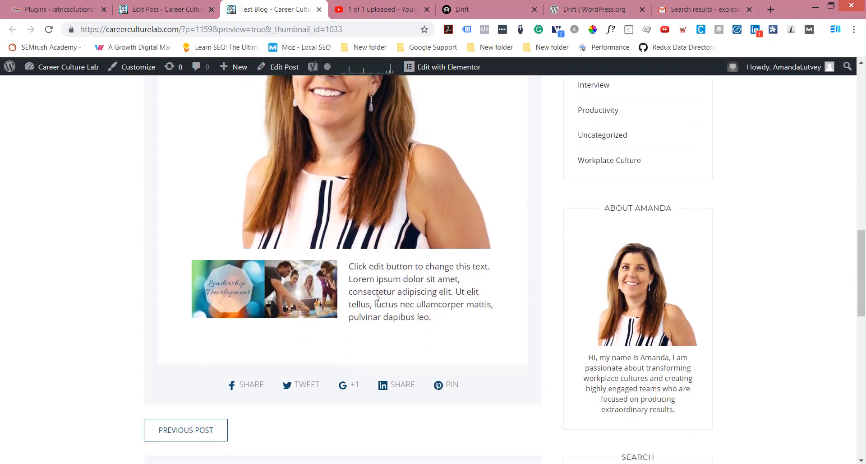
scroll(378, 297, "down", 1)
scroll(377, 293, "up", 4)
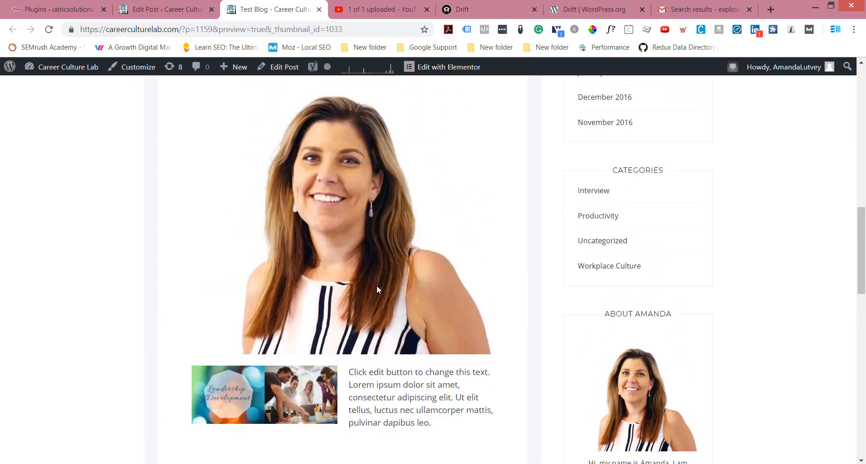
scroll(377, 289, "up", 1)
Step: Return to the post's edit page and inspect the publish date and time scheduling options, then close them
left_click(198, 9)
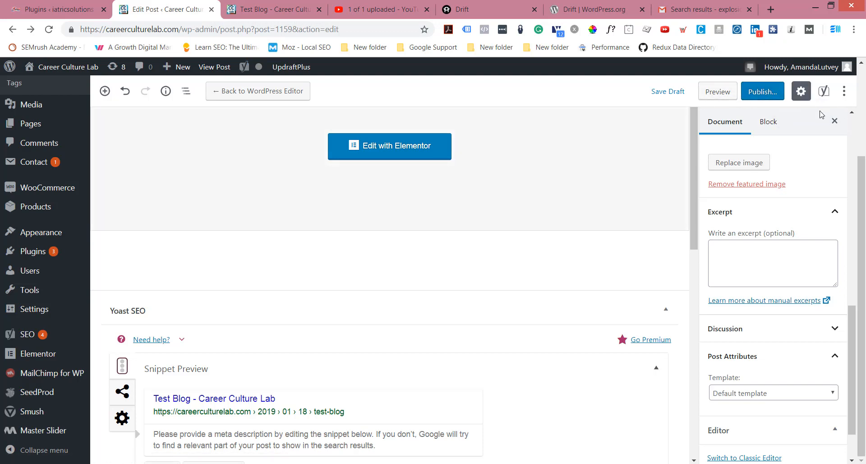
scroll(801, 221, "up", 6)
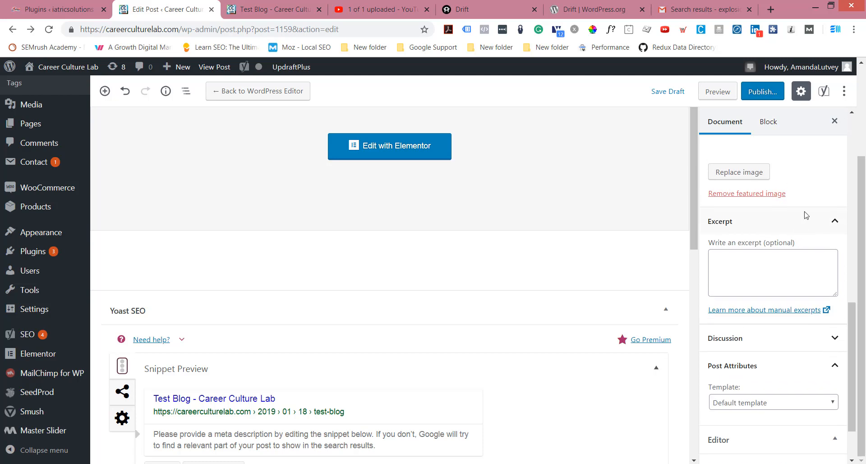
scroll(841, 177, "up", 4)
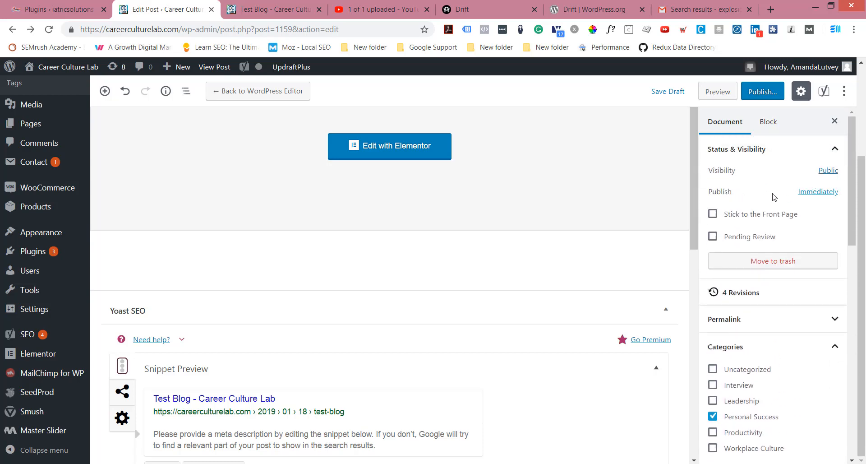
left_click(719, 194)
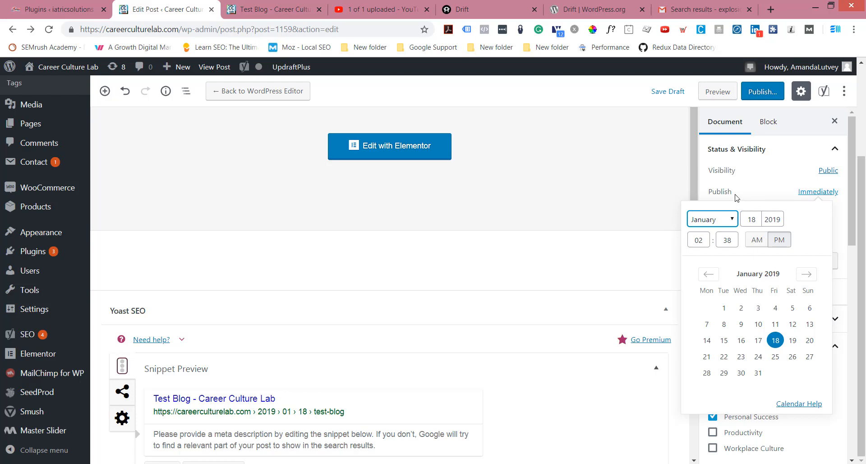
left_click(634, 264)
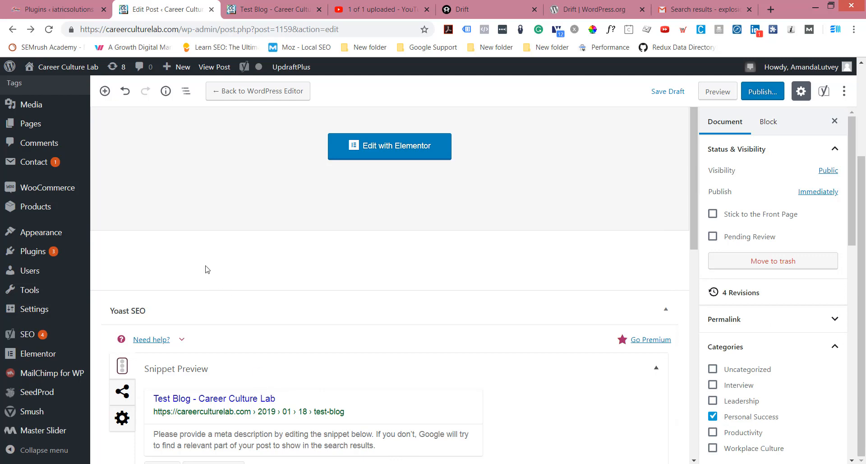
scroll(80, 212, "up", 2)
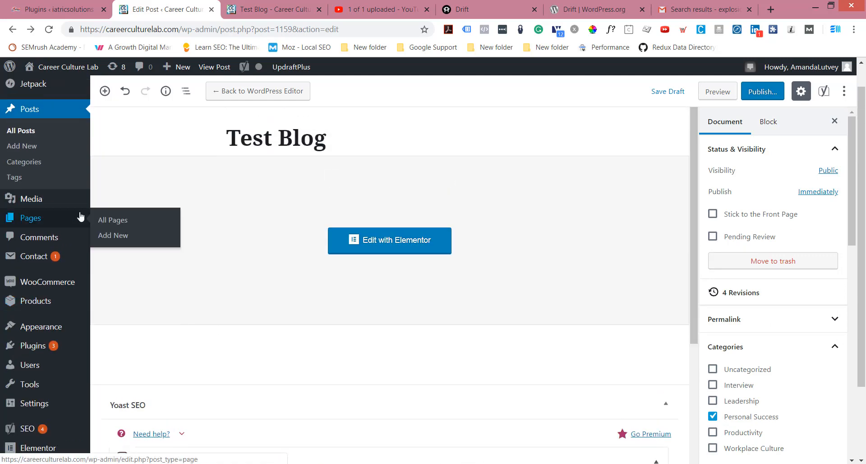
scroll(81, 215, "down", 3)
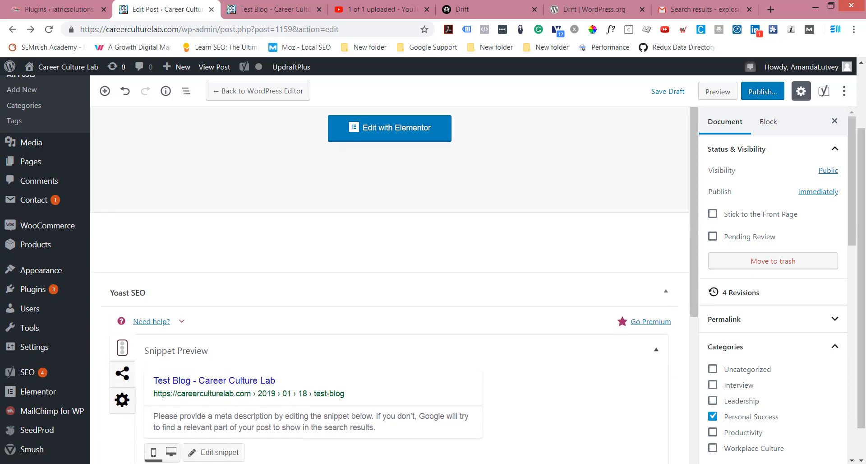
left_click(241, 463)
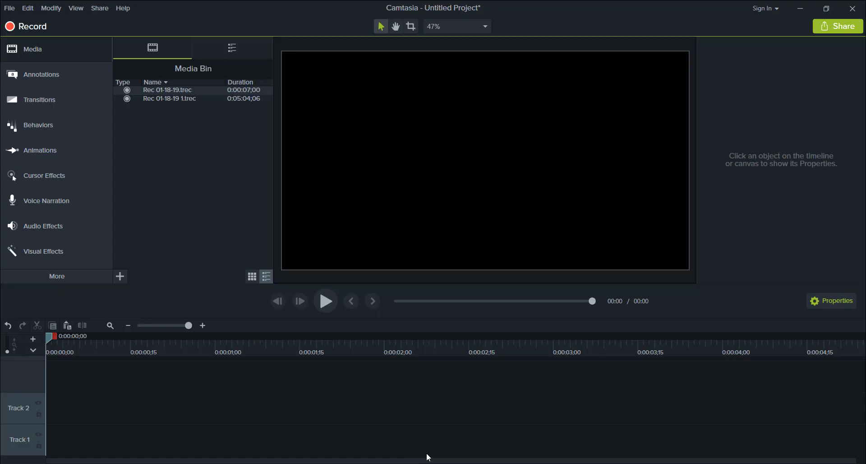